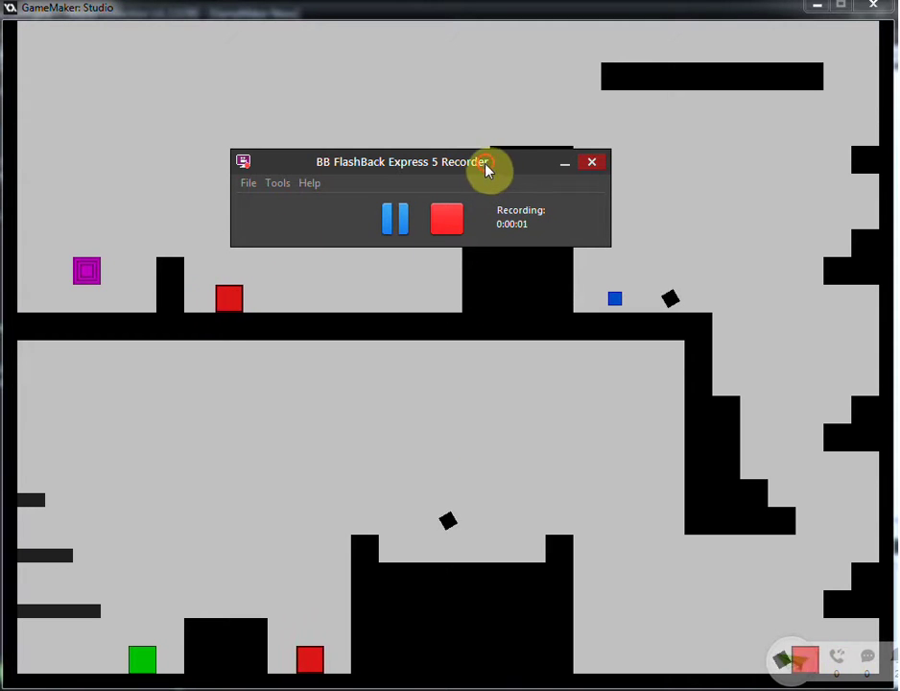
# Move the FlashBack recorder aside, minimize it, and hop the player right onto higher ground.
pyautogui.moveTo(488, 169); pyautogui.dragTo(19, 211)
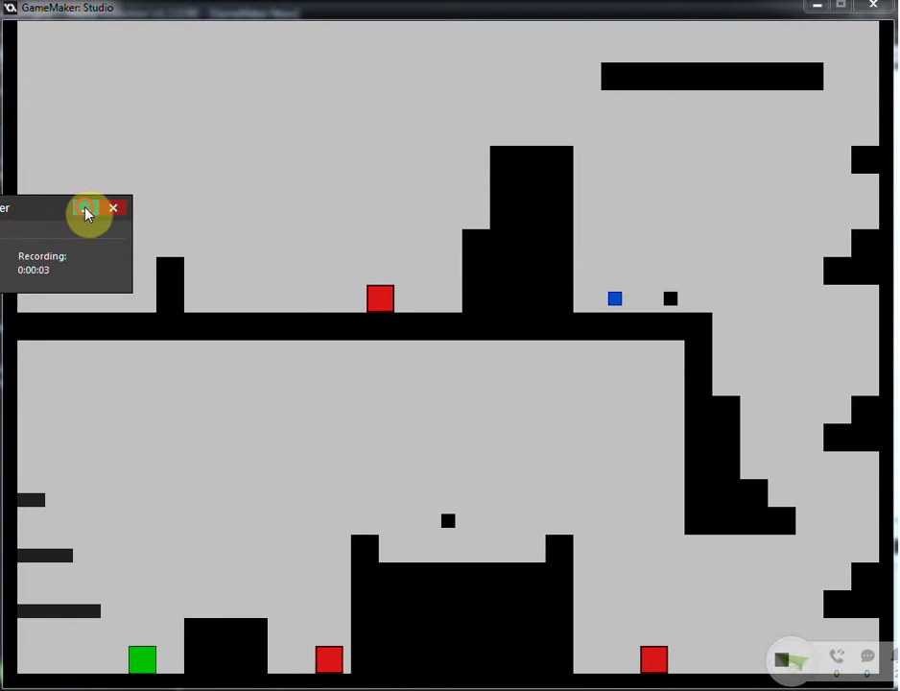
pyautogui.click(86, 209)
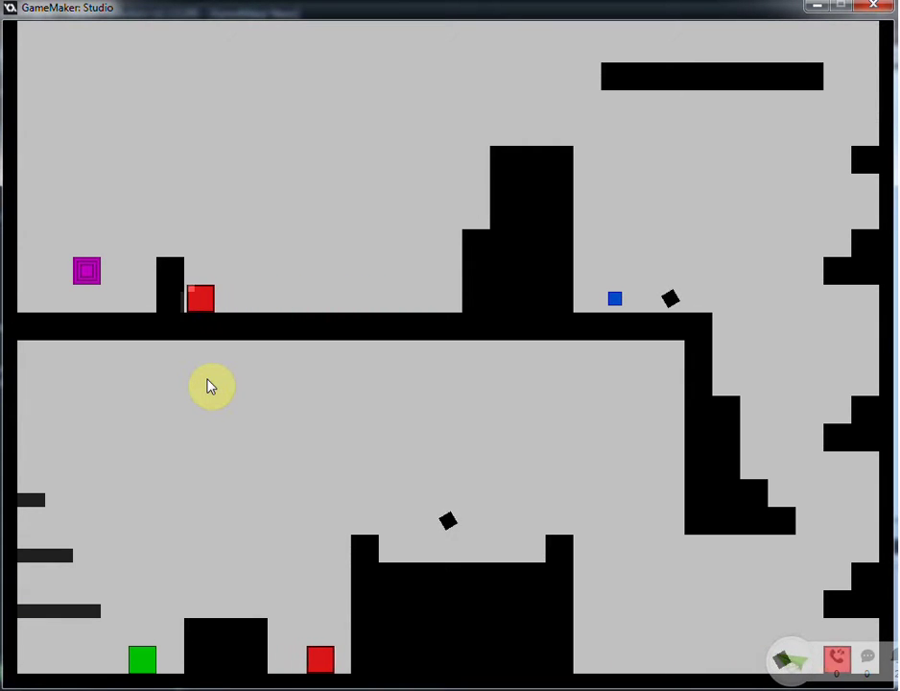
pyautogui.press('Up')
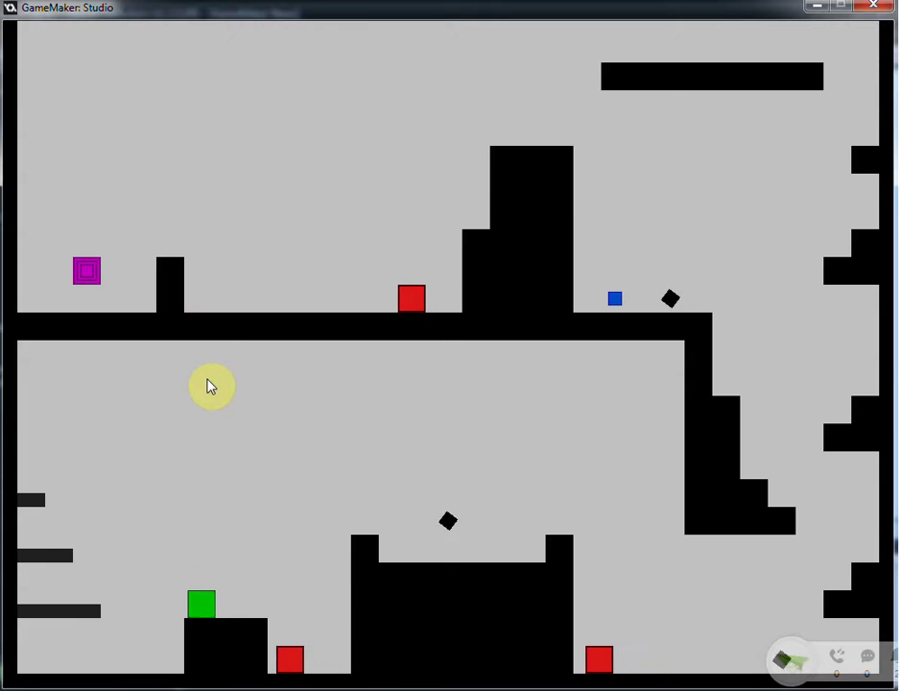
pyautogui.press('Right')
pyautogui.press('Up')
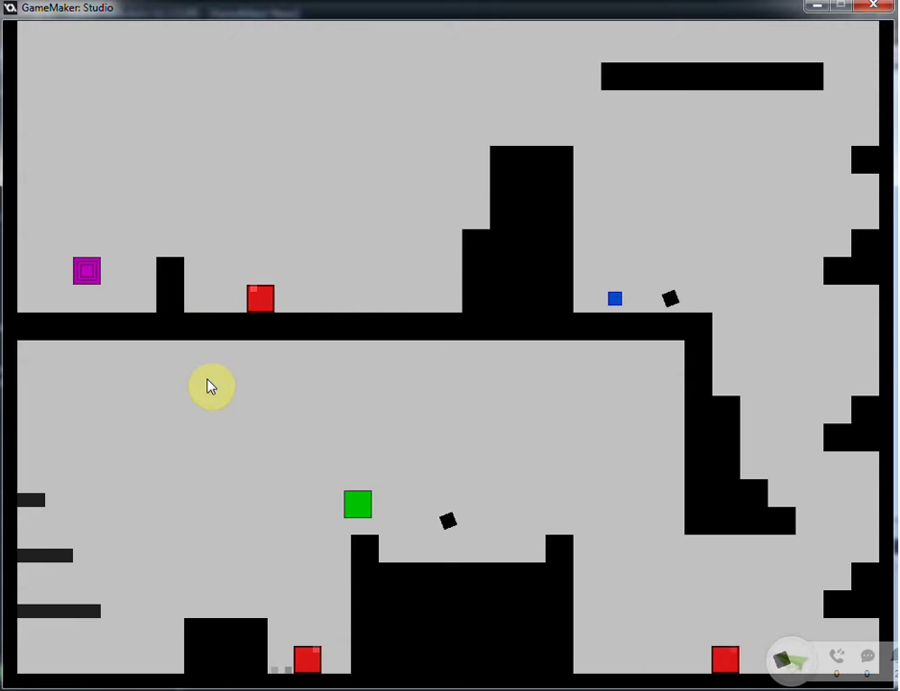
# Hop the player left and right around the lower-left blocks.
pyautogui.press('Up')
pyautogui.press('Left')
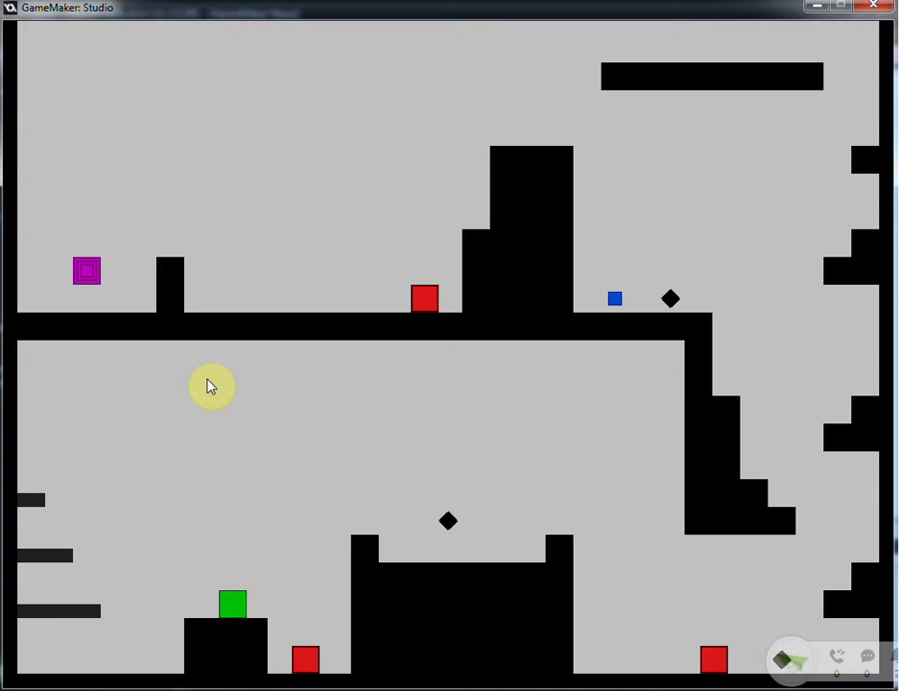
pyautogui.press('Left')
pyautogui.press('Right')
pyautogui.press('Right')
pyautogui.press('Up')
pyautogui.press('Left')
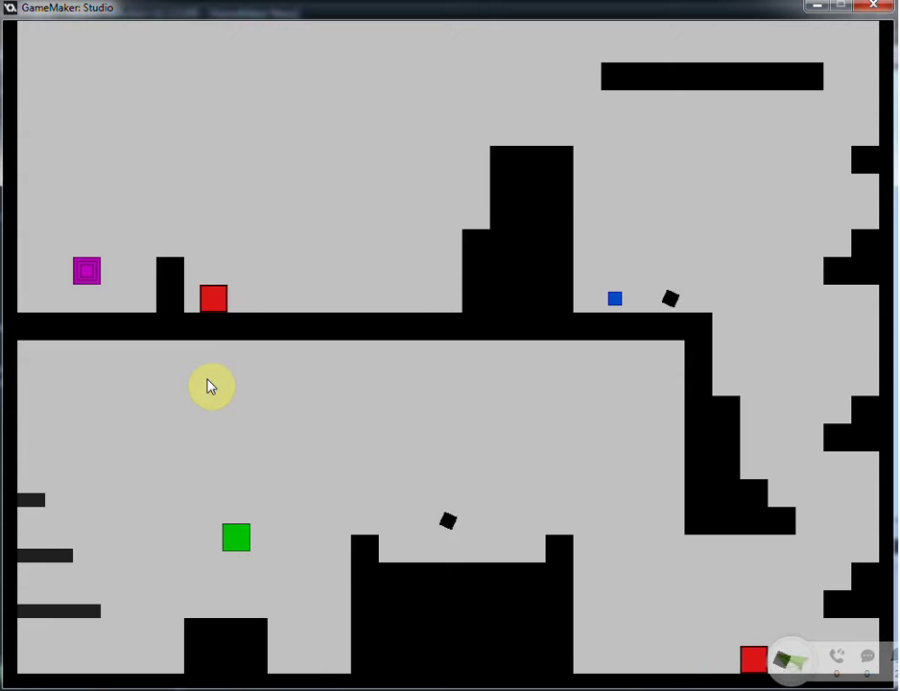
# Climb the player up the left-wall ledges, then drop back to the floor.
pyautogui.press('Left')
pyautogui.press('Up')
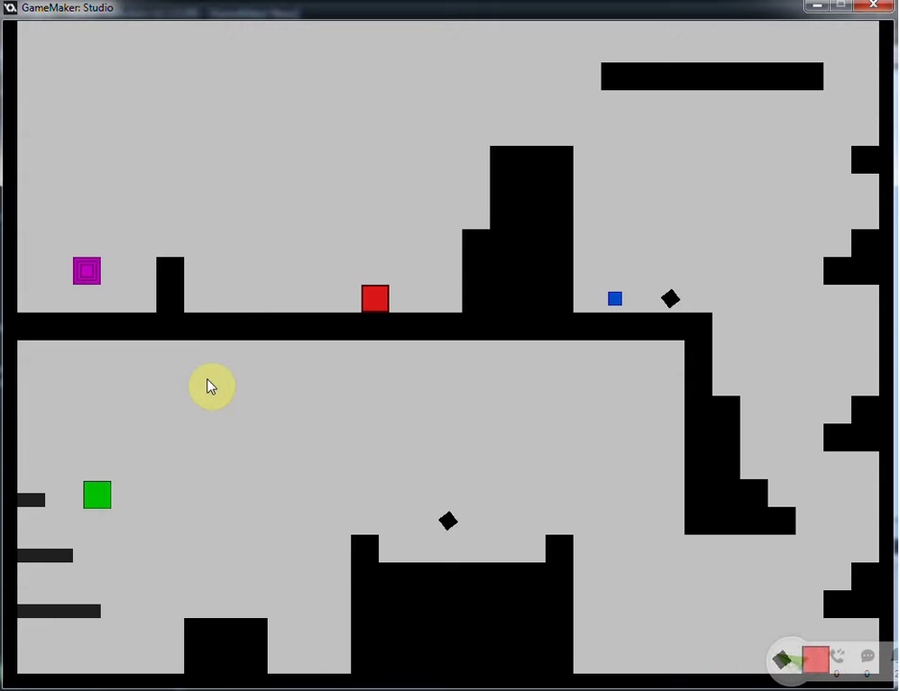
pyautogui.press('Left')
pyautogui.press('Up')
pyautogui.press('Right')
pyautogui.press('Left')
pyautogui.press('Left')
# Cross the lower floor and jump onto the central raised block.
pyautogui.press('Up')
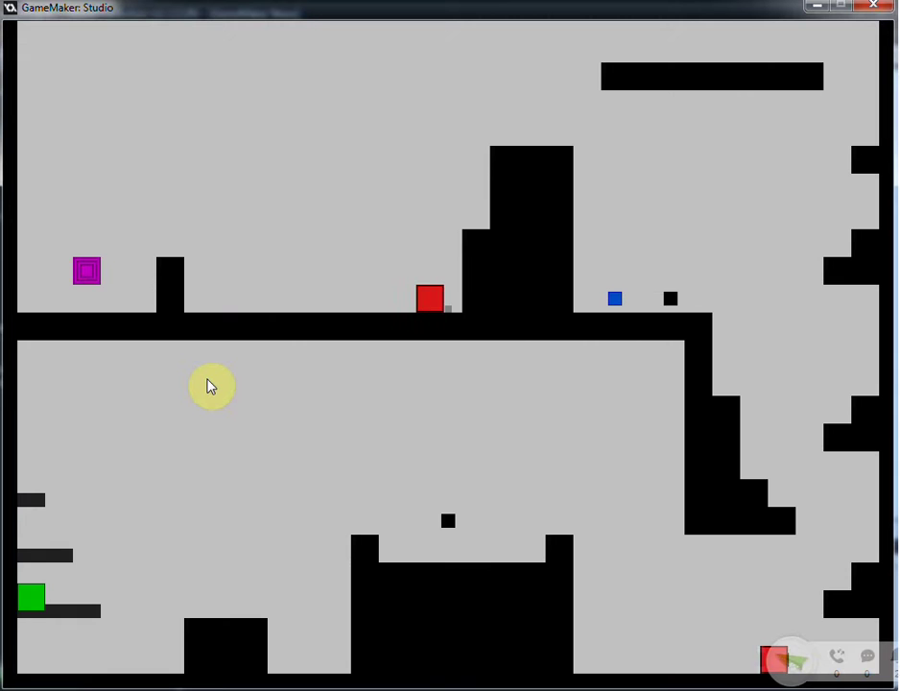
pyautogui.press('Right')
pyautogui.press('Up')
pyautogui.press('Right')
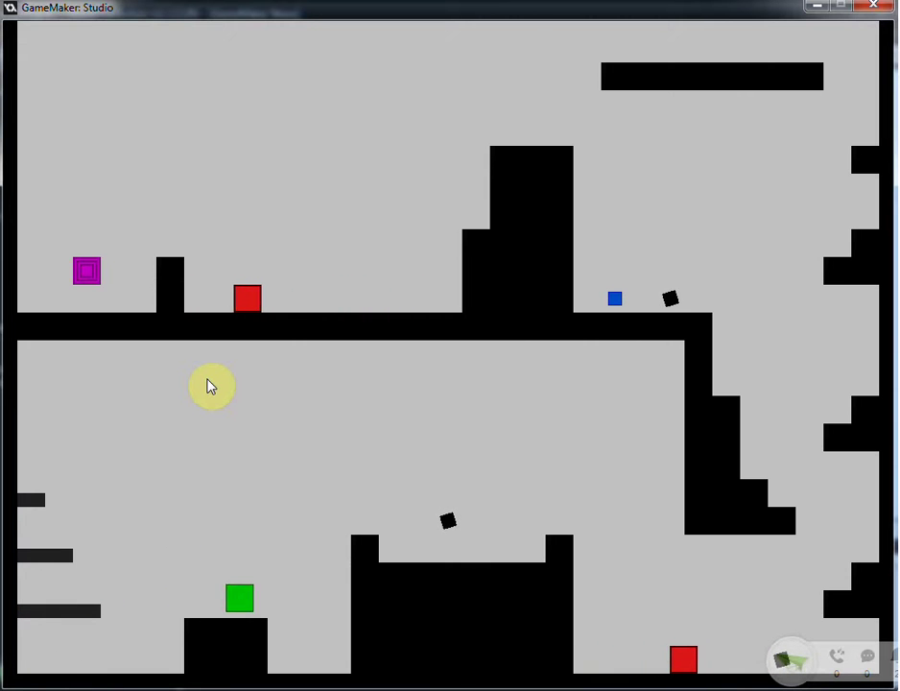
pyautogui.press('Up')
pyautogui.press('Right')
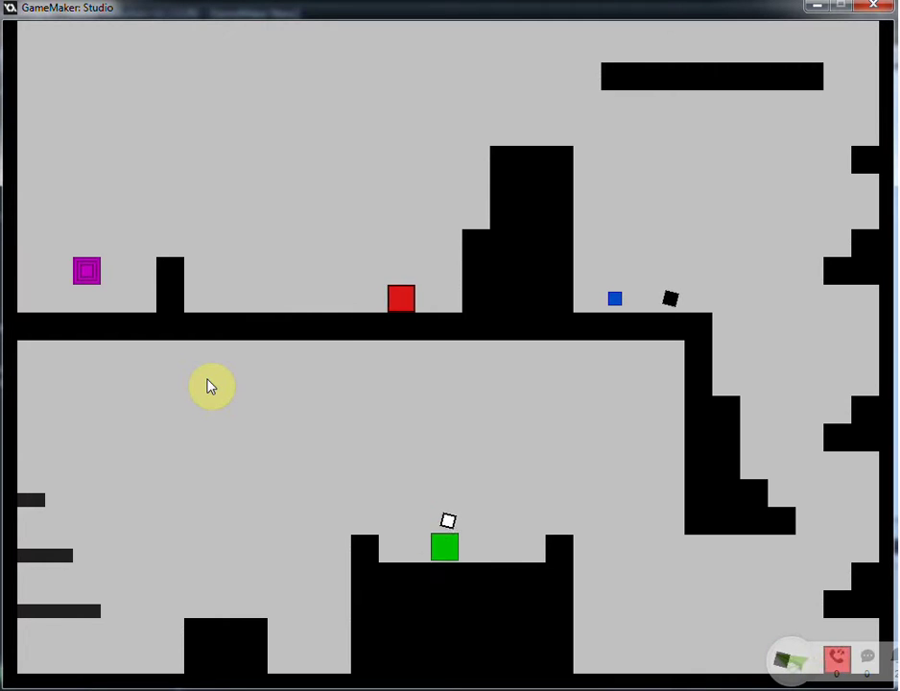
# Leap off the central block, step back, and jump onto it again.
pyautogui.press('Up')
pyautogui.press('Right')
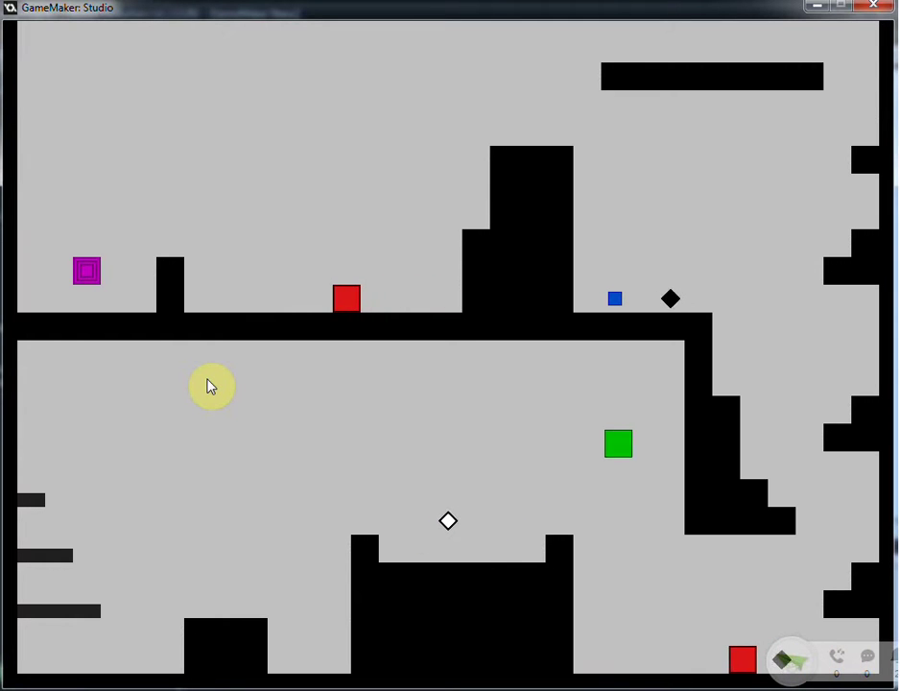
pyautogui.press('Right')
pyautogui.press('Left')
pyautogui.press('Left')
pyautogui.press('Up')
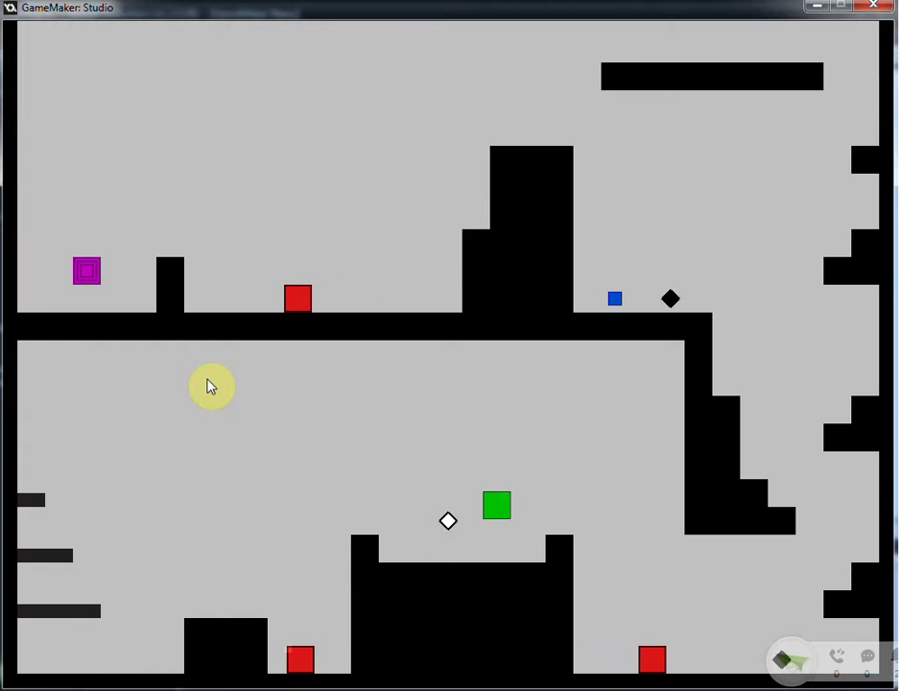
pyautogui.press('Right')
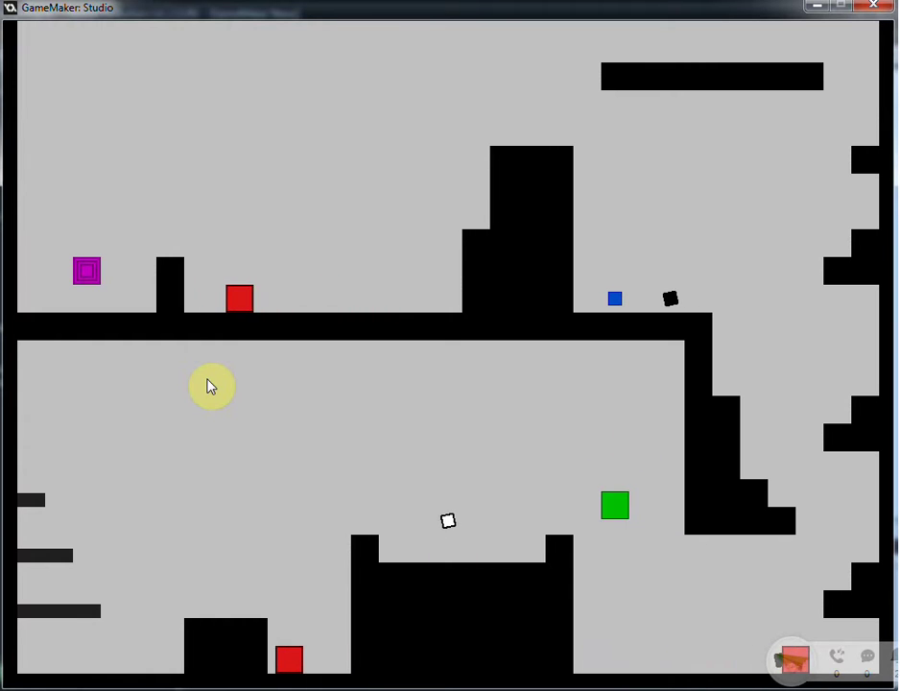
# Head right to the floor and hop onto the right-hand ledge and stepped block.
pyautogui.press('Right')
pyautogui.press('Right')
pyautogui.press('Up')
pyautogui.press('Right')
pyautogui.press('Right')
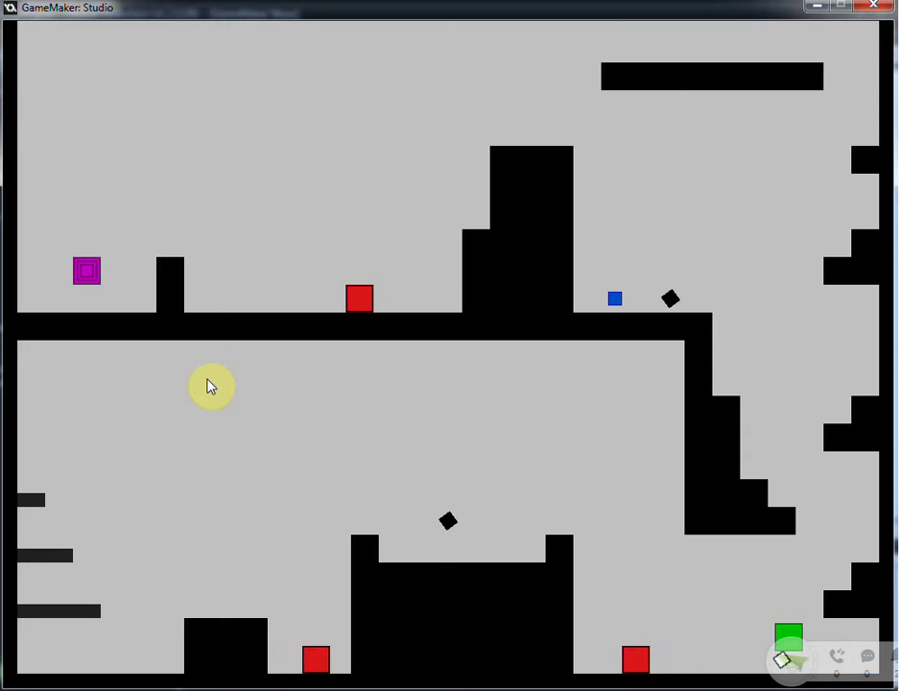
pyautogui.press('Right')
pyautogui.press('Up')
pyautogui.press('Up')
pyautogui.press('Left')
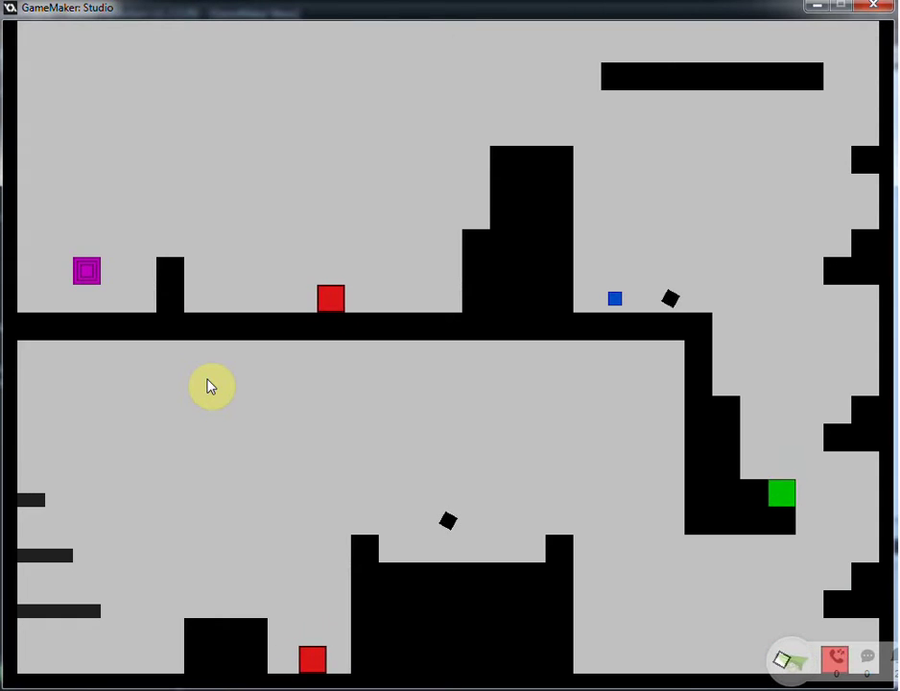
# Climb the right-hand ledges to the upper floor and jump toward the power-up.
pyautogui.press('Up')
pyautogui.press('Right')
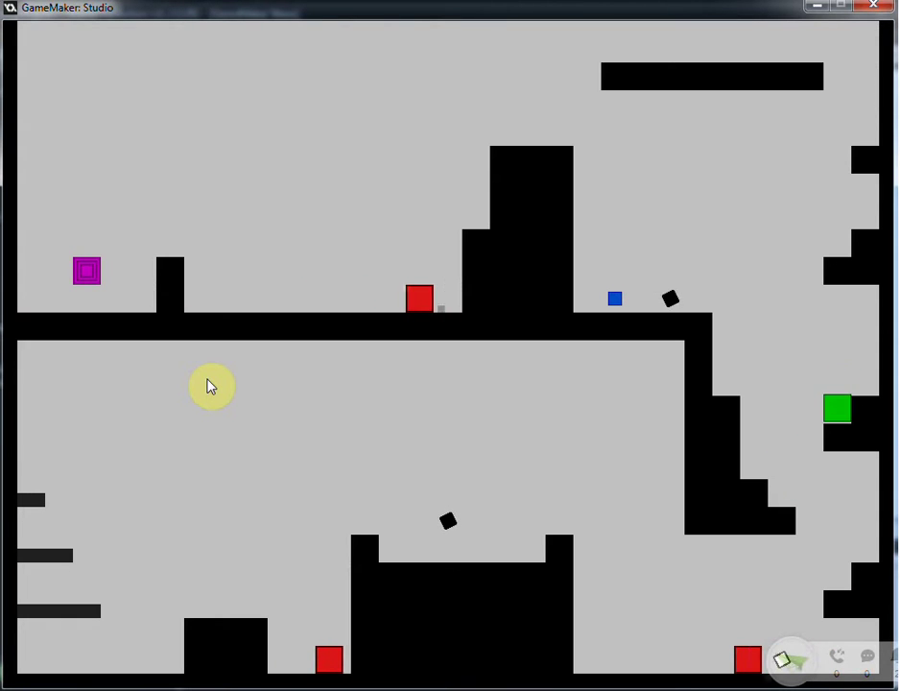
pyautogui.press('Up')
pyautogui.press('Left')
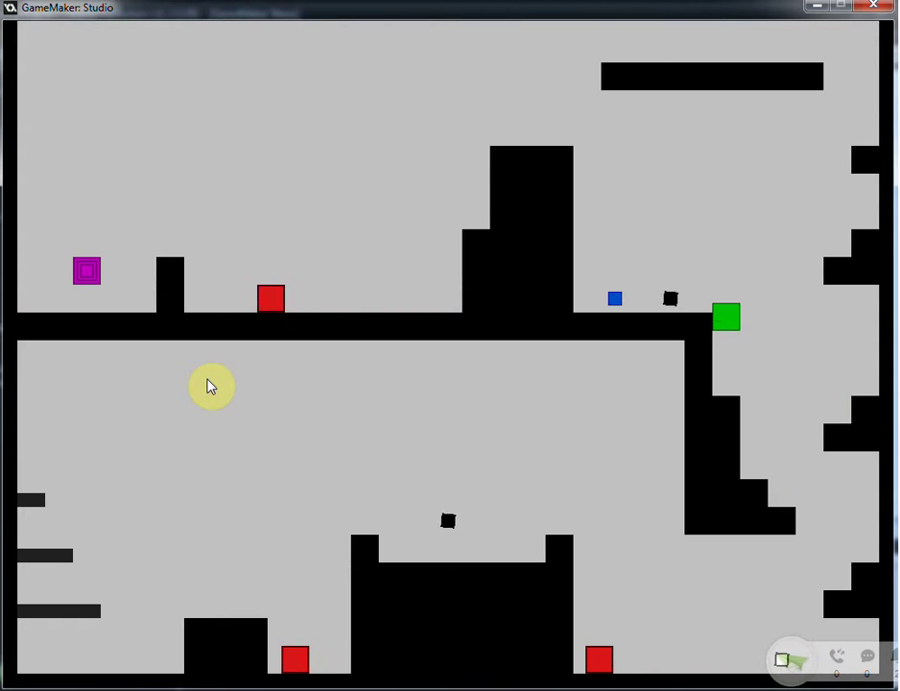
pyautogui.press('Up')
pyautogui.press('Left')
# Collect the blue power-up and fly the blue square over the tower to the upper left.
pyautogui.press('Left')
pyautogui.press('Up')
pyautogui.press('Left')
pyautogui.press('Left')
pyautogui.press('Left')
pyautogui.press('Up')
# Fly left into the second room, jump its black block, walk right, and return to the upper floor.
pyautogui.press('Left')
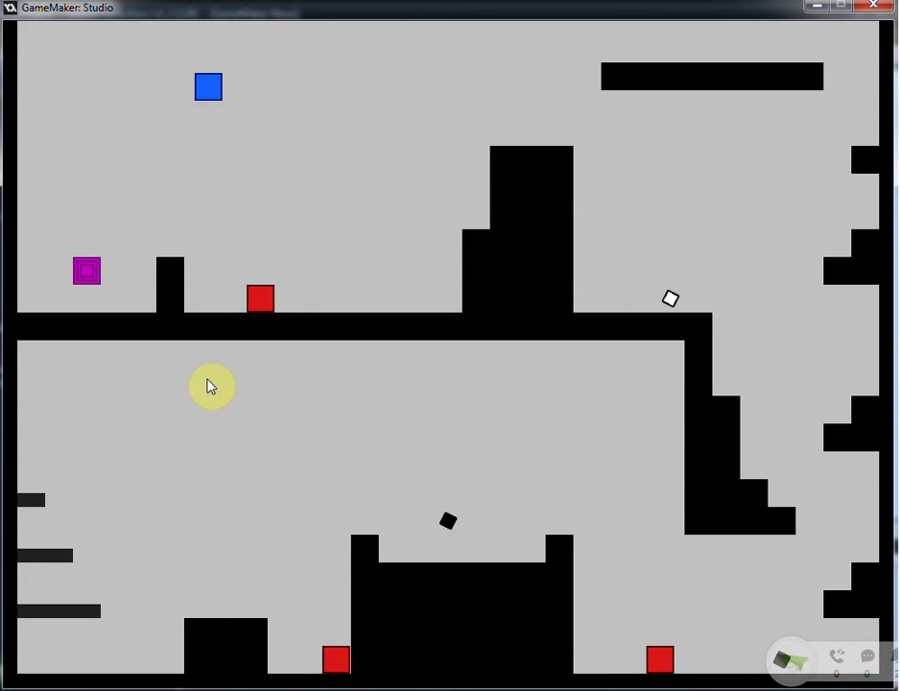
pyautogui.press('Left')
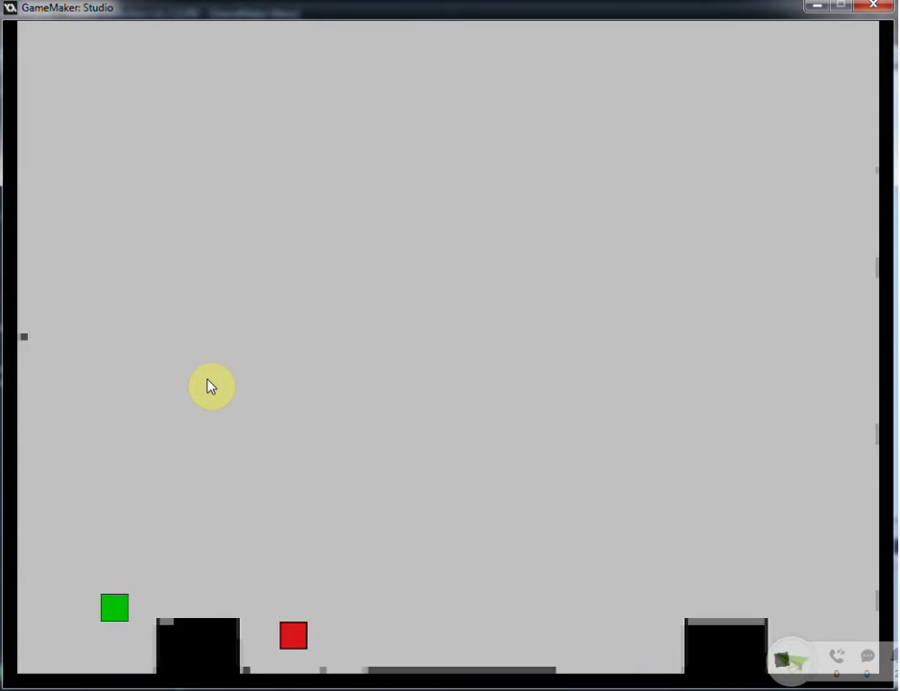
pyautogui.press('Up')
pyautogui.press('Right')
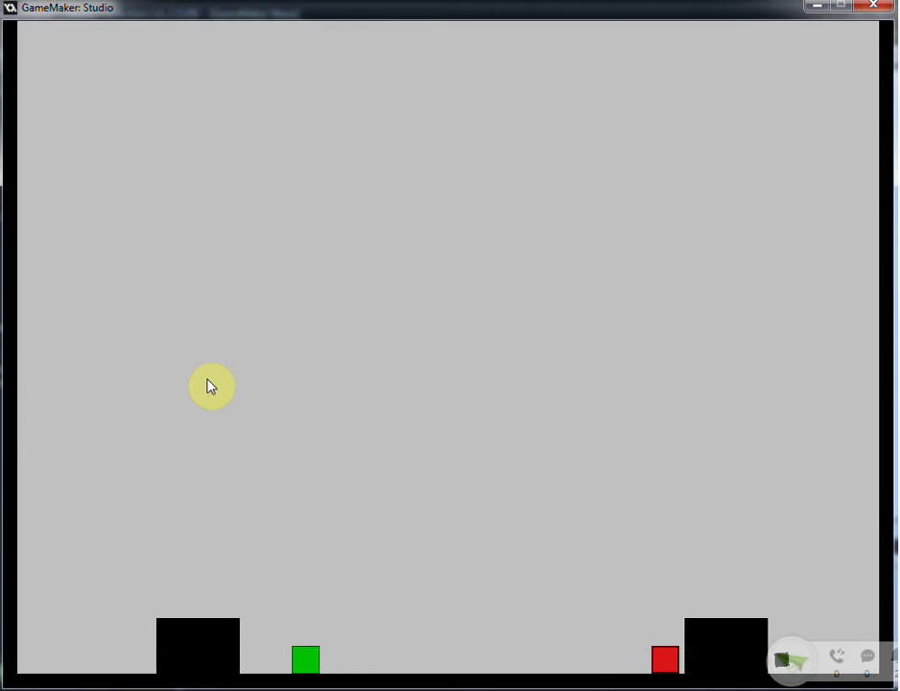
pyautogui.press('Right')
pyautogui.press('Right')
pyautogui.press('Left')
pyautogui.press('Left')
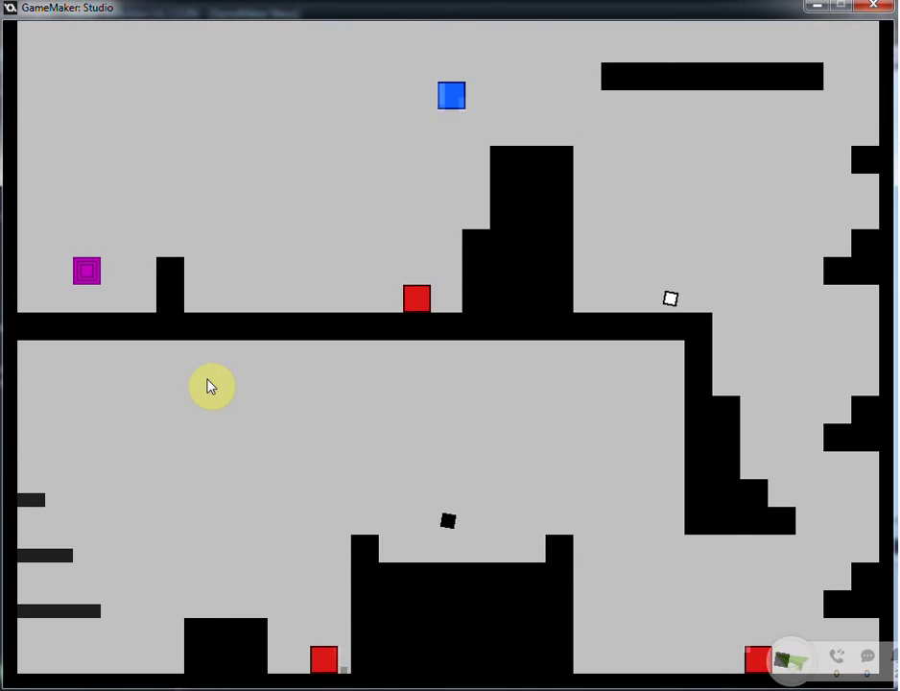
# Fly the blue square down through the middle, then up and right toward the top.
pyautogui.press('Left')
pyautogui.press('Up')
pyautogui.press('Left')
pyautogui.press('Left')
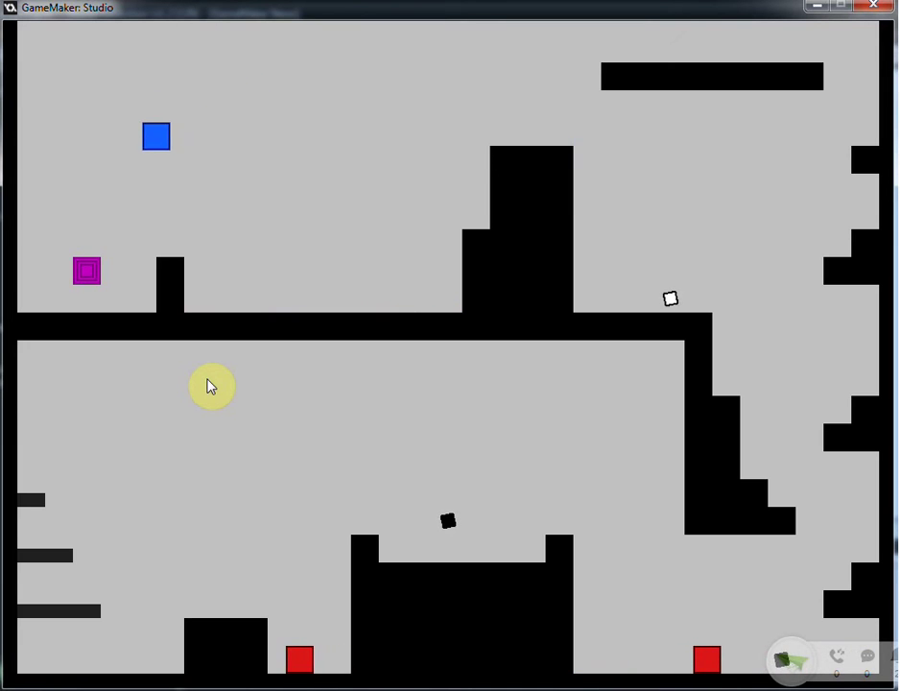
pyautogui.press('Right')
pyautogui.press('Up')
pyautogui.press('Right')
# Land on the top platform, walk left along it, and jump off.
pyautogui.press('Right')
pyautogui.press('Up')
pyautogui.press('Right')
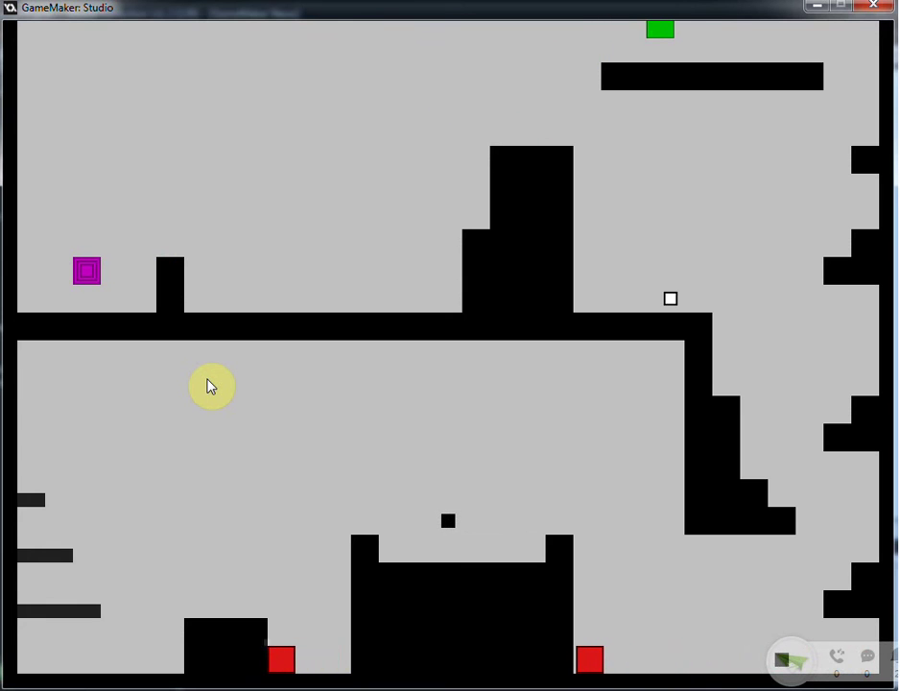
pyautogui.press('Right')
pyautogui.press('Left')
pyautogui.press('Left')
pyautogui.press('Left')
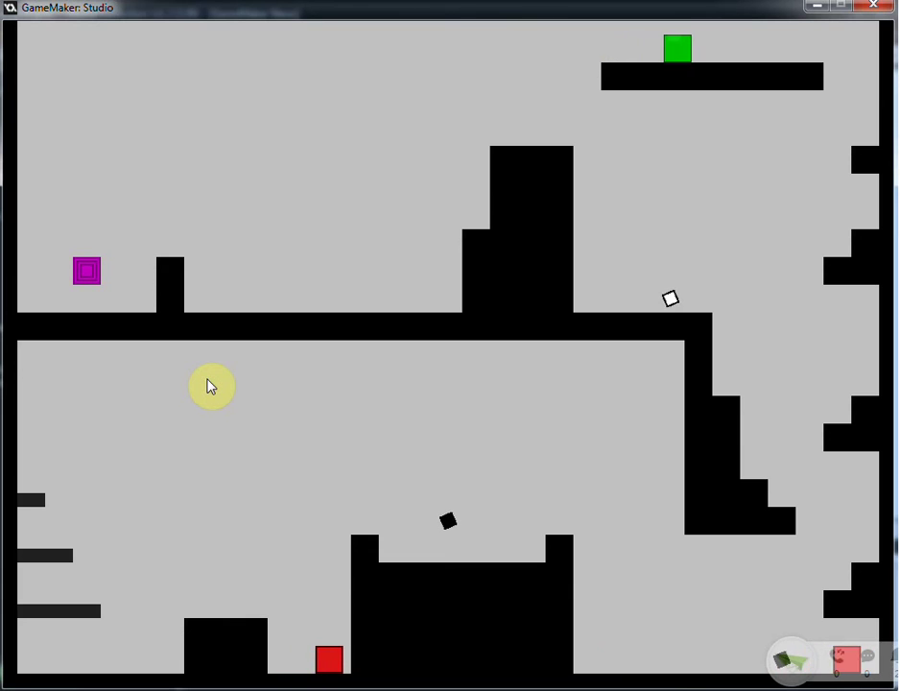
pyautogui.press('Left')
pyautogui.press('Left')
pyautogui.press('Up')
pyautogui.press('Left')
pyautogui.press('Left')
pyautogui.press('Left')
pyautogui.press('Left')
# Move the green player right along the upper floor and onto the central black tower.
pyautogui.press('Right')
pyautogui.press('Right')
pyautogui.press('Up')
pyautogui.press('Up')
pyautogui.press('Right')
pyautogui.press('Up')
pyautogui.press('Right')
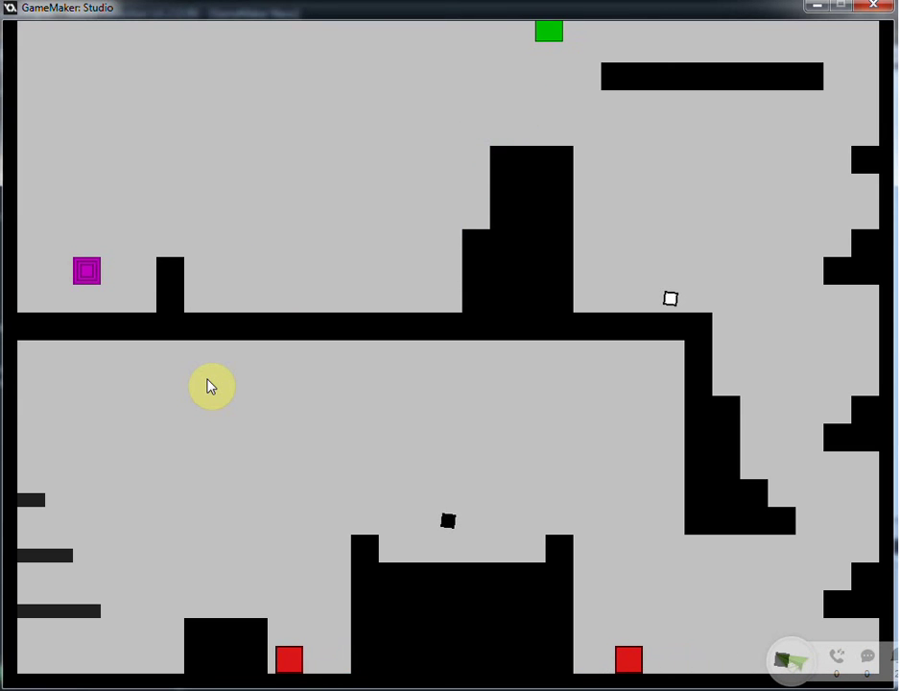